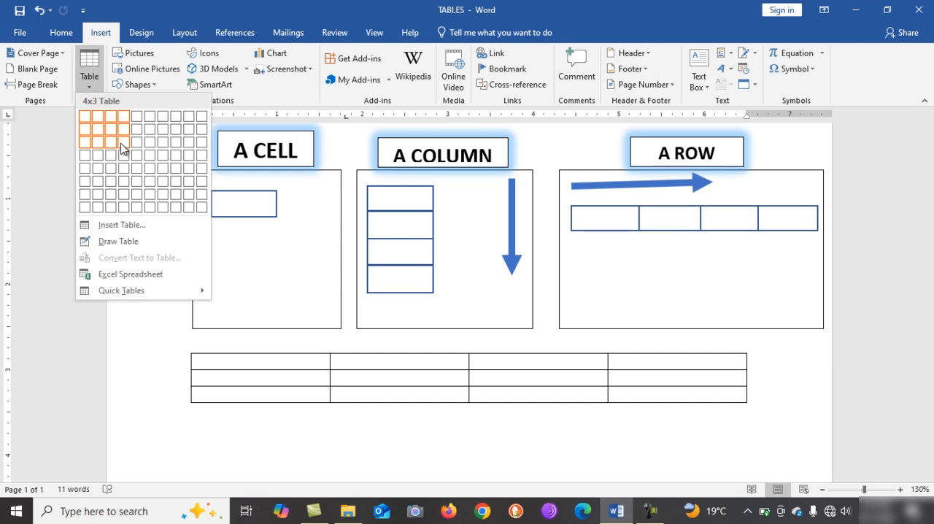
pyautogui.click(122, 149)
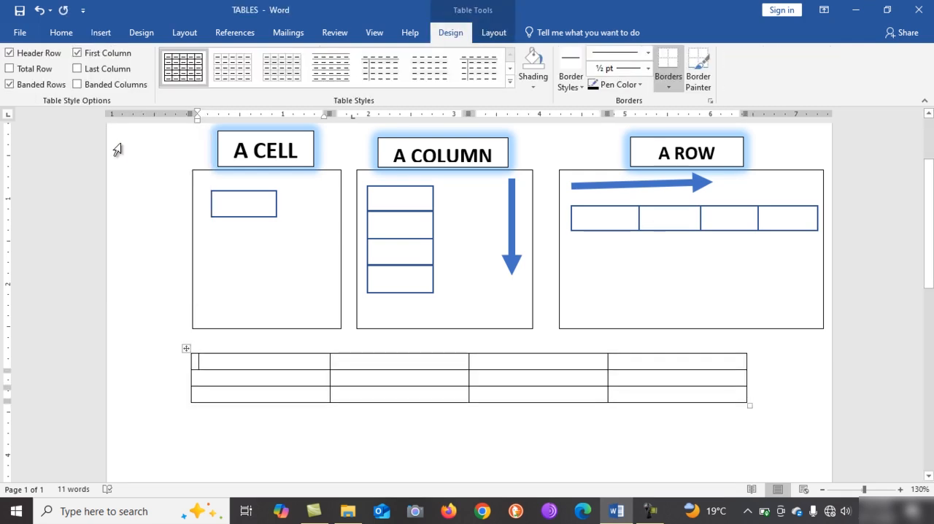
pyautogui.write('MJF')
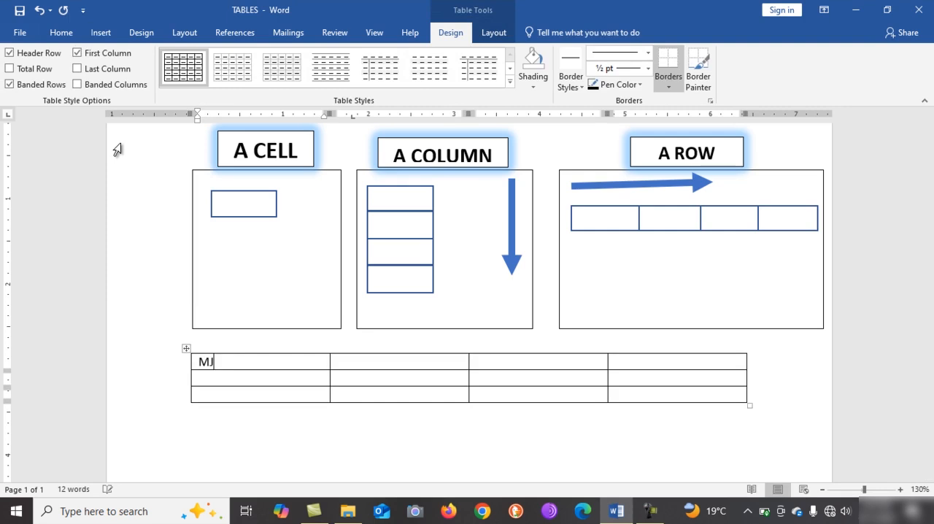
pyautogui.press('BackSpace')
pyautogui.press('BackSpace')
pyautogui.press('BackSpace')
pyautogui.write('M')
pyautogui.hotkey('ctrl', 'z')
pyautogui.hotkey('ctrl', 'z')
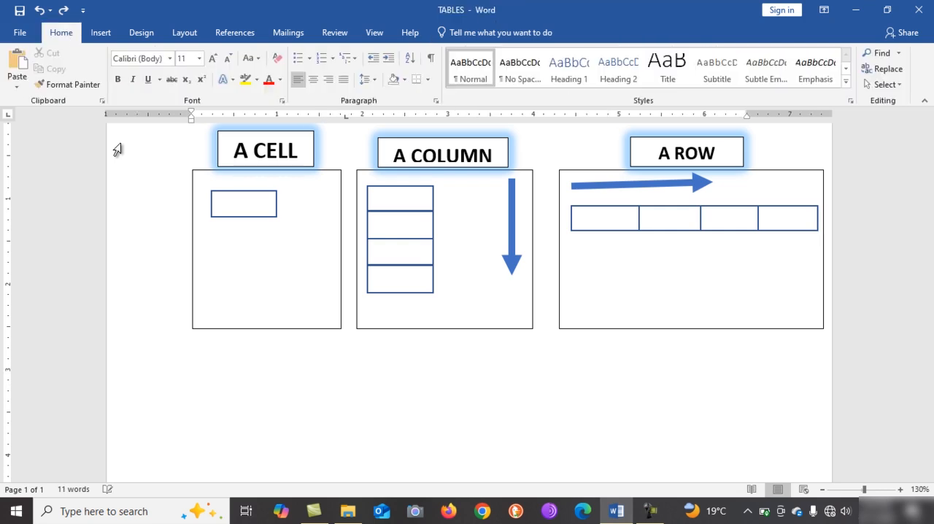
# Insert a table with 4 columns and 3 rows below the diagrams by specifying its dimensions, keeping the automatic fixed column width
pyautogui.click(99, 33)
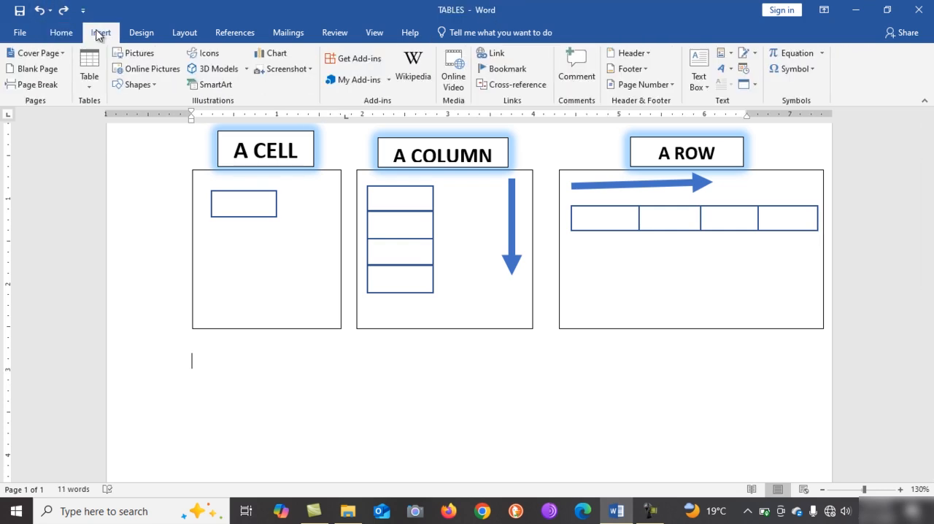
pyautogui.click(93, 86)
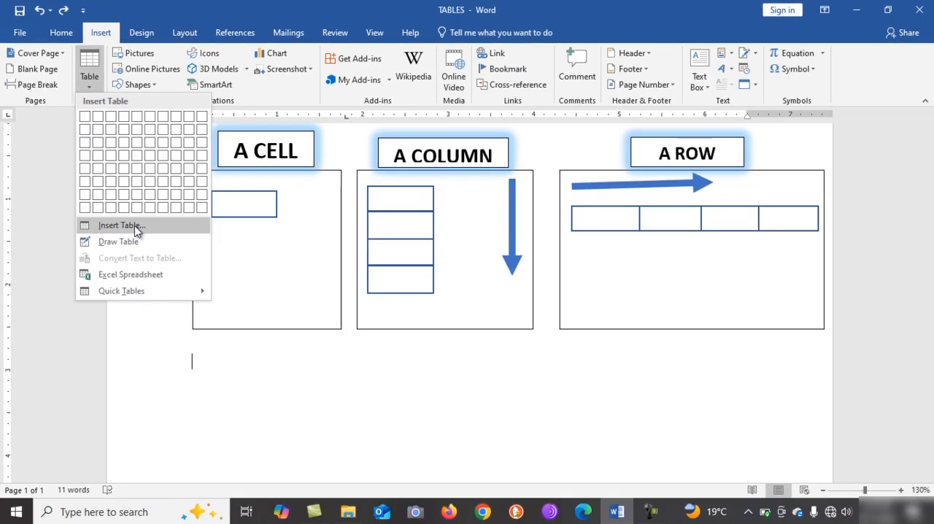
pyautogui.click(135, 225)
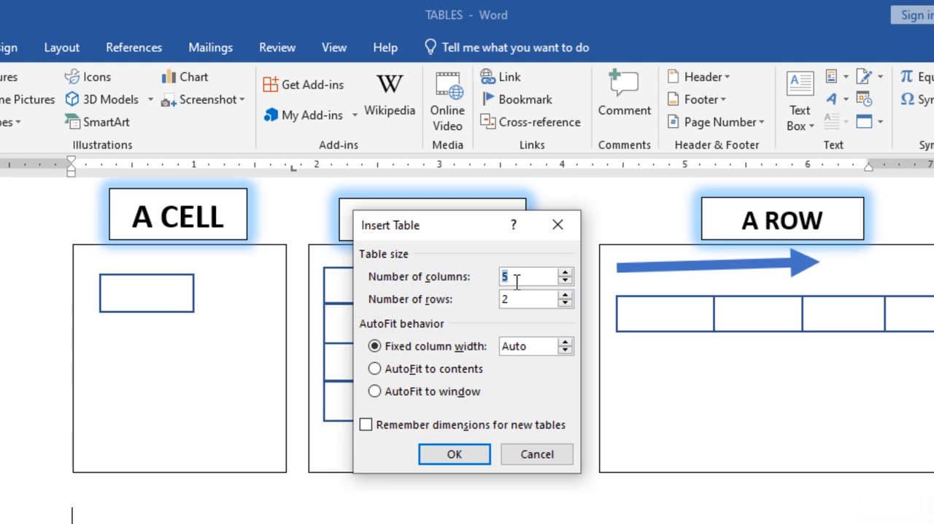
pyautogui.write('4')
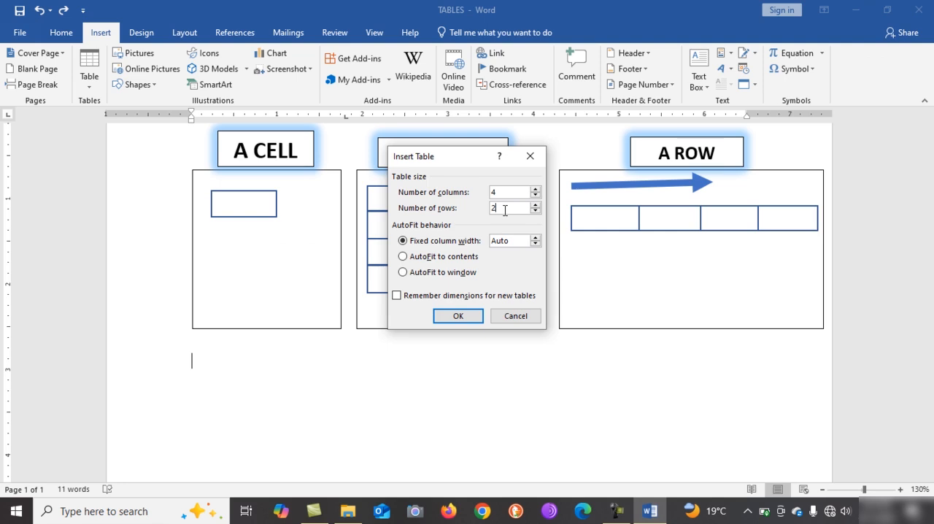
pyautogui.press('BackSpace')
pyautogui.write('4')
pyautogui.press('BackSpace')
pyautogui.write('3')
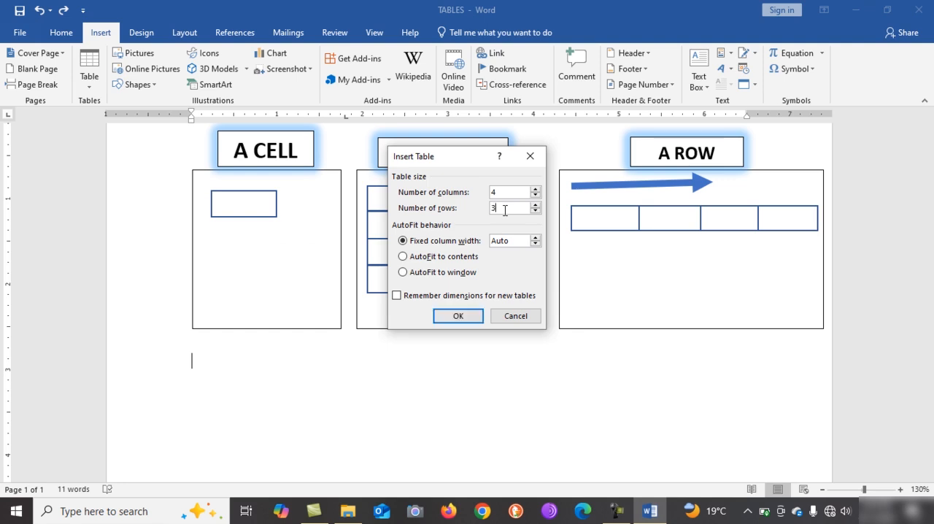
pyautogui.click(457, 316)
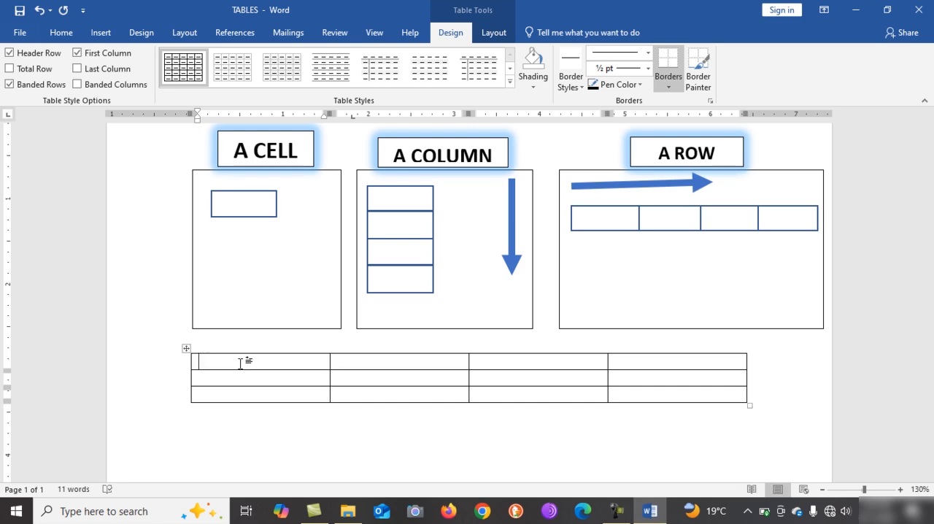
# Fill the table's first row with the headings Name, Class, Fees paid and Balance
pyautogui.write('Name')
pyautogui.click(354, 365)
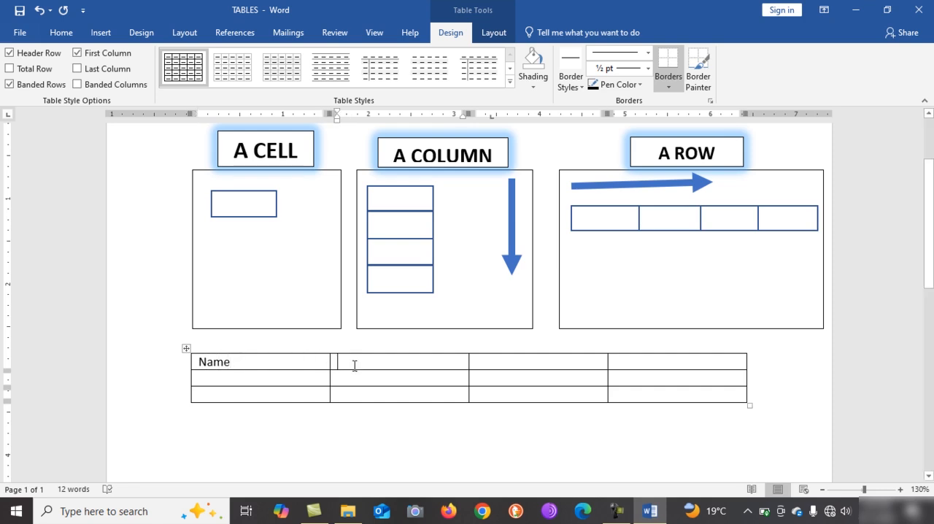
pyautogui.write('C')
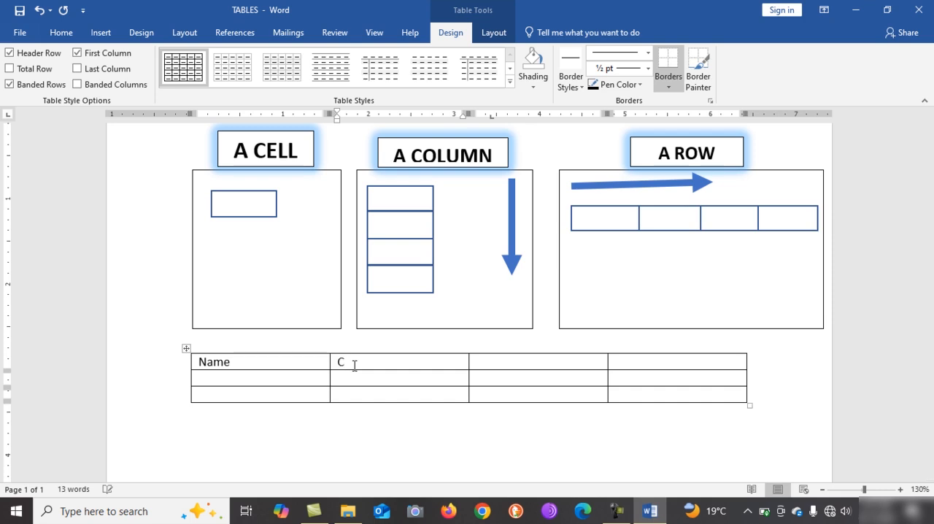
pyautogui.write('lass')
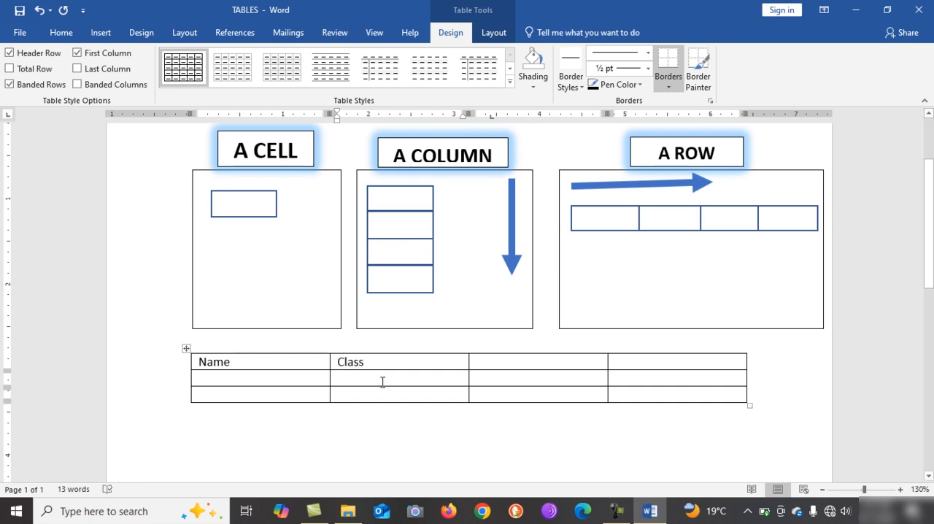
pyautogui.click(503, 365)
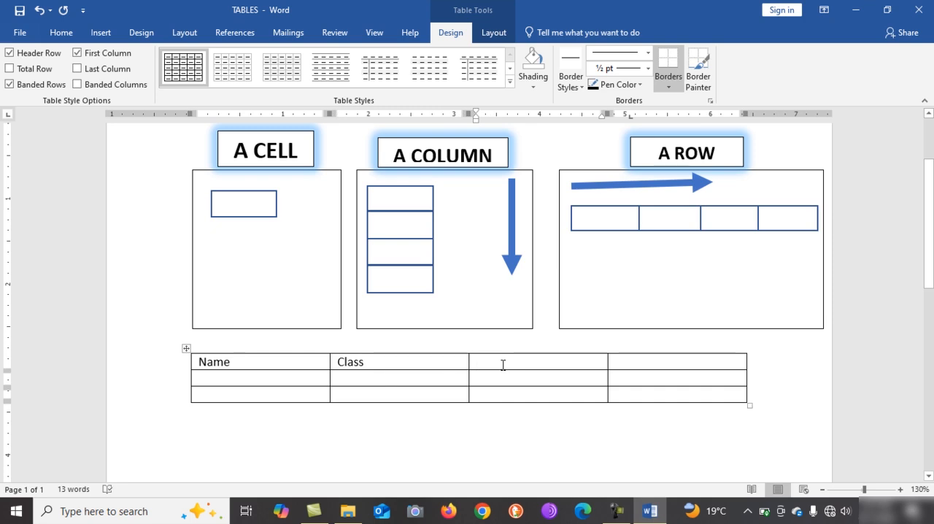
pyautogui.write('F')
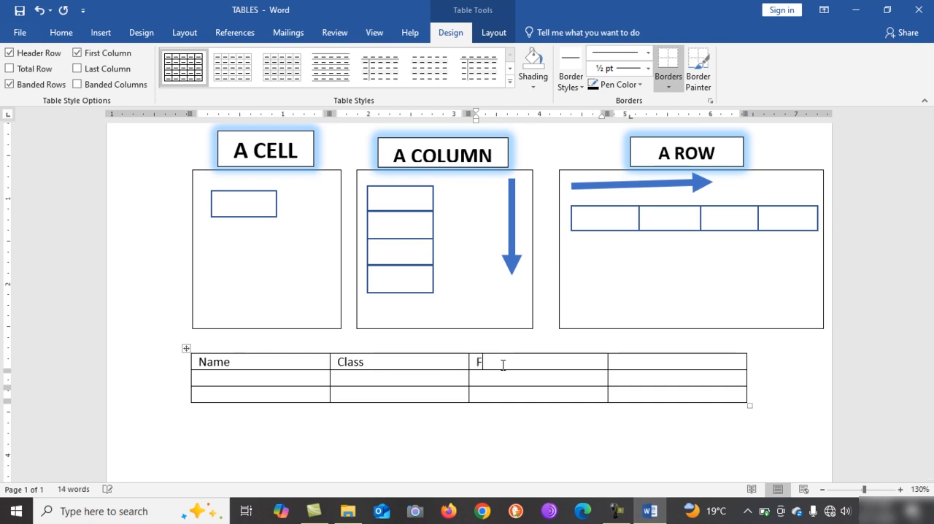
pyautogui.write('ees paid')
pyautogui.click(635, 367)
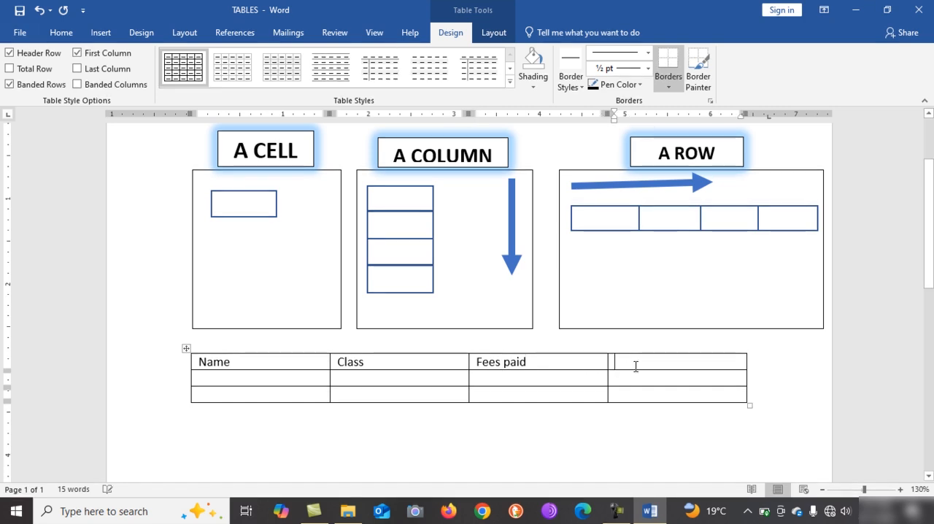
pyautogui.write('Balance')
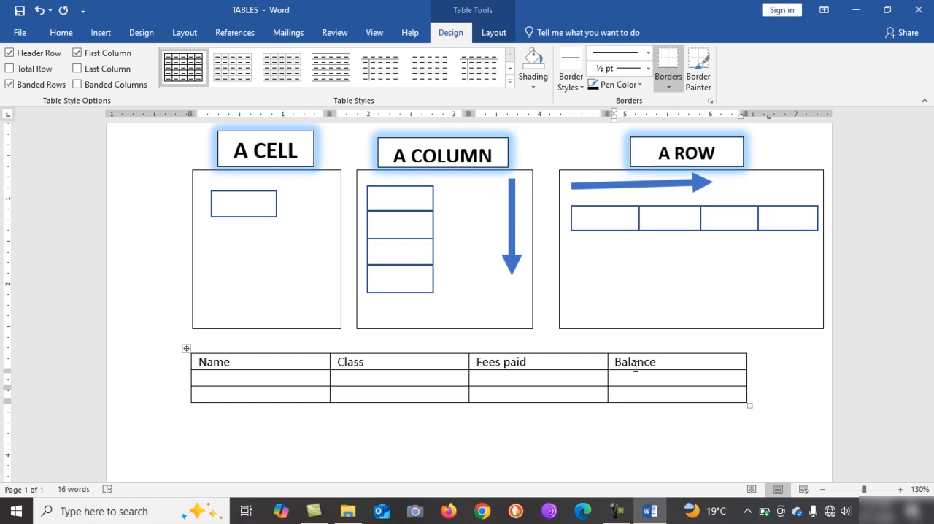
# Format the table's heading row in bold at font size 16
pyautogui.click(185, 365)
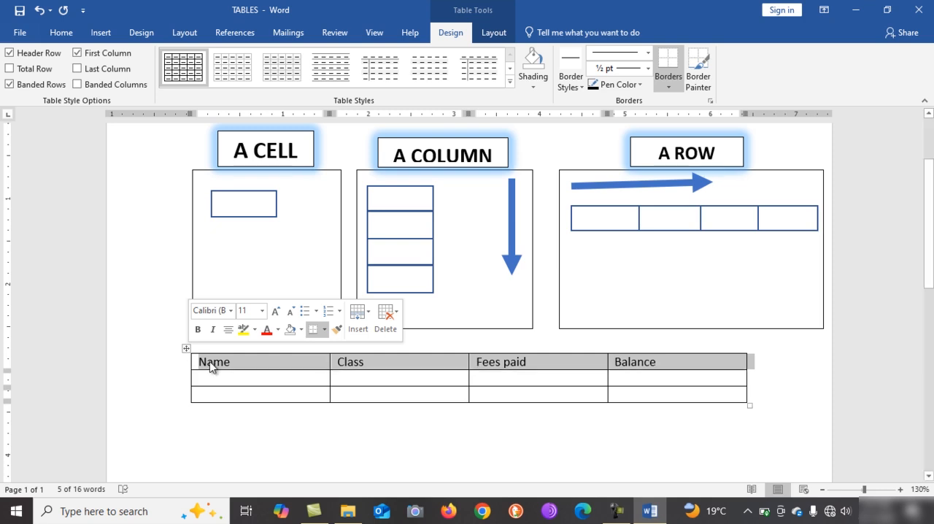
pyautogui.click(209, 362)
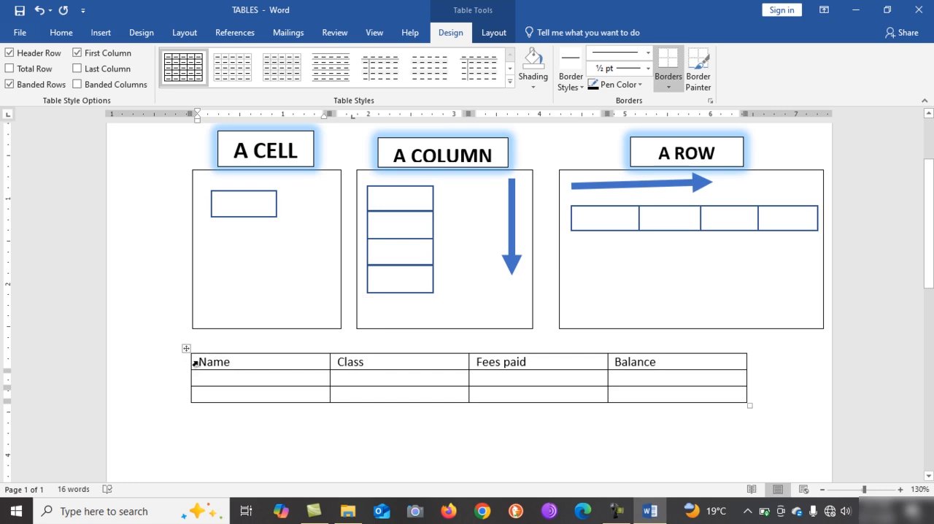
pyautogui.moveTo(200, 363)
pyautogui.mouseDown()
pyautogui.moveTo(769, 382)
pyautogui.moveTo(756, 360)
pyautogui.mouseUp()
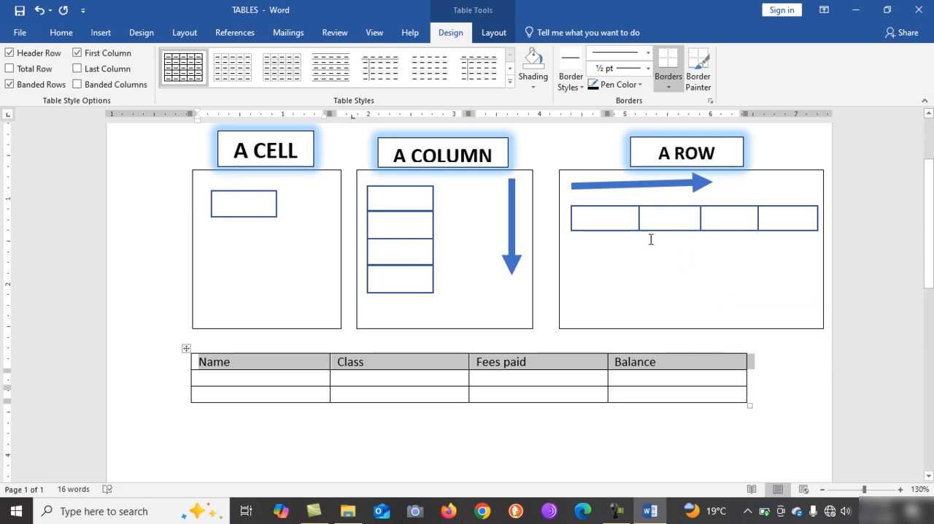
pyautogui.click(58, 35)
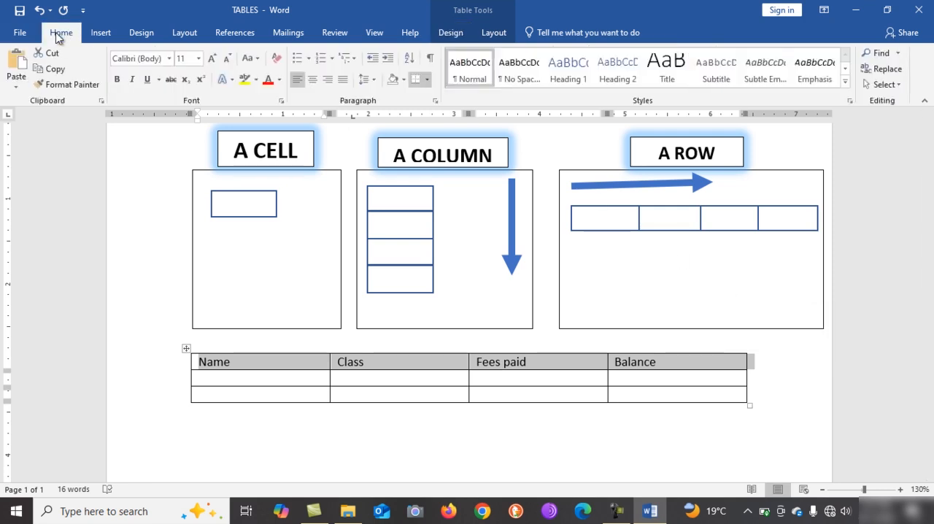
pyautogui.click(199, 58)
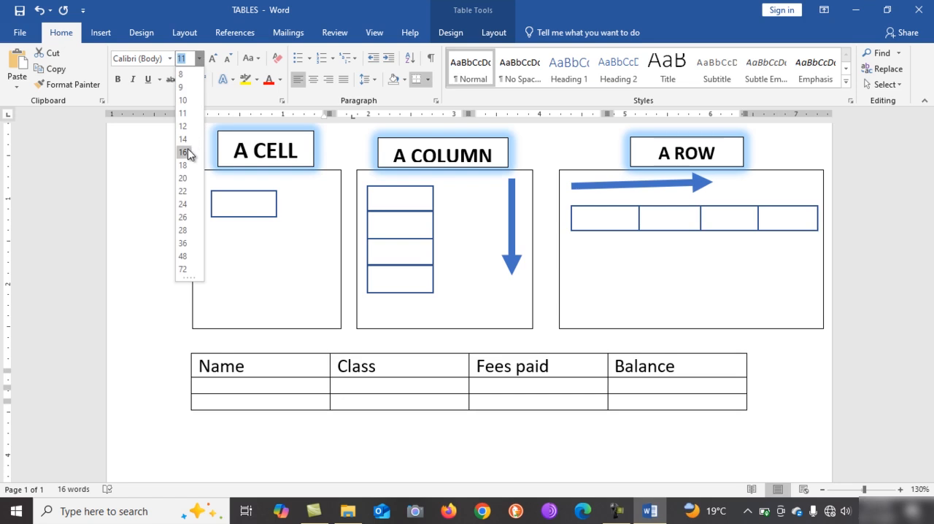
pyautogui.click(185, 152)
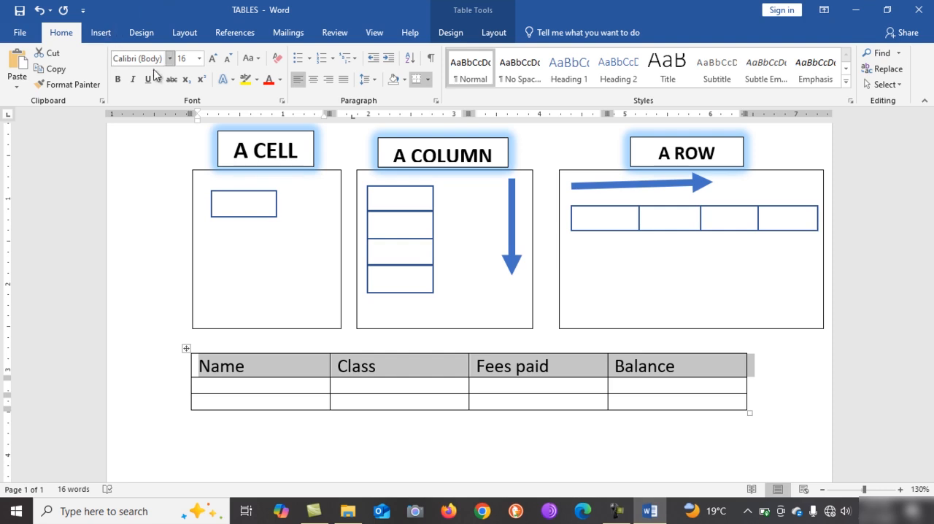
pyautogui.click(118, 80)
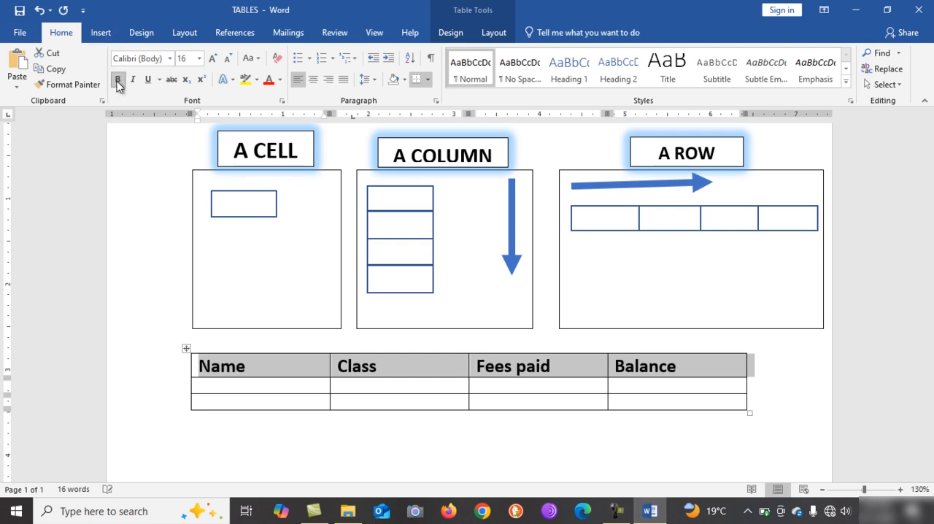
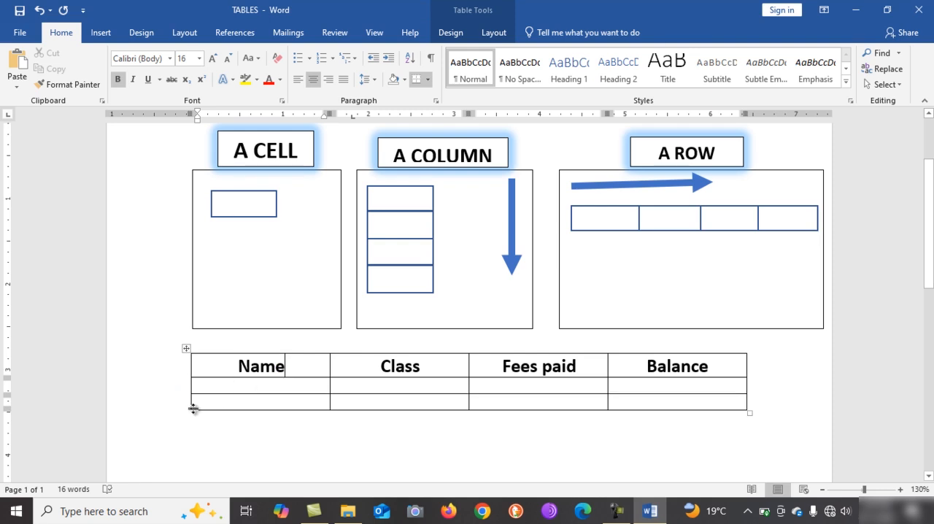
# Insert a column to the left of the Name column and give it the heading Number
pyautogui.moveTo(188, 411)
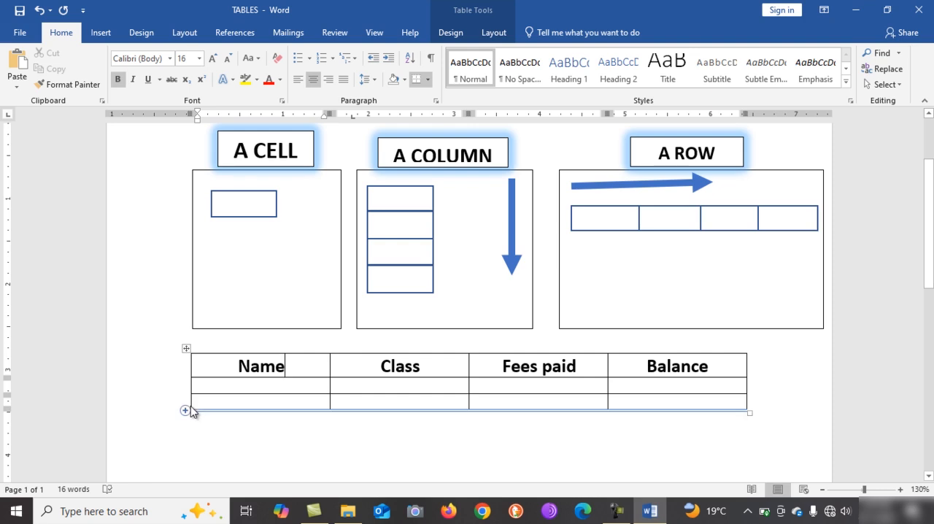
pyautogui.rightClick(192, 411)
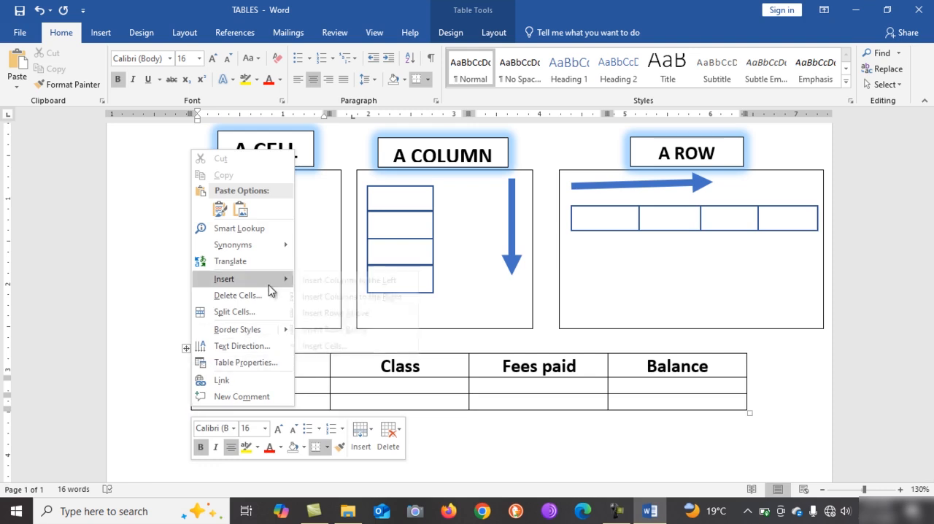
pyautogui.moveTo(270, 286)
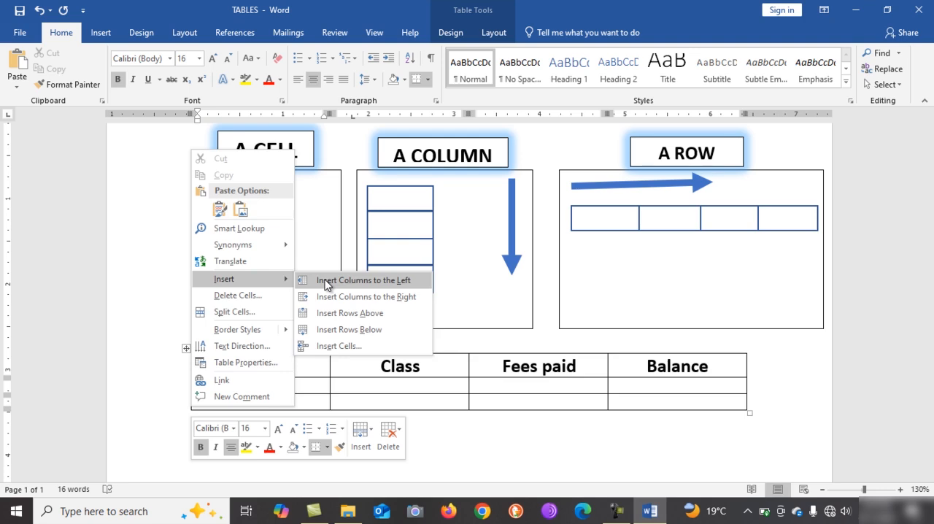
pyautogui.click(325, 282)
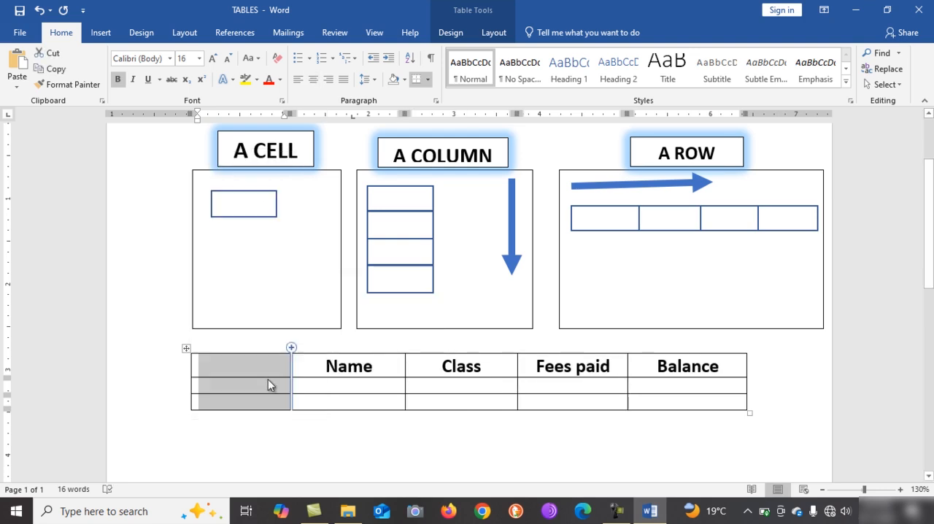
pyautogui.click(270, 370)
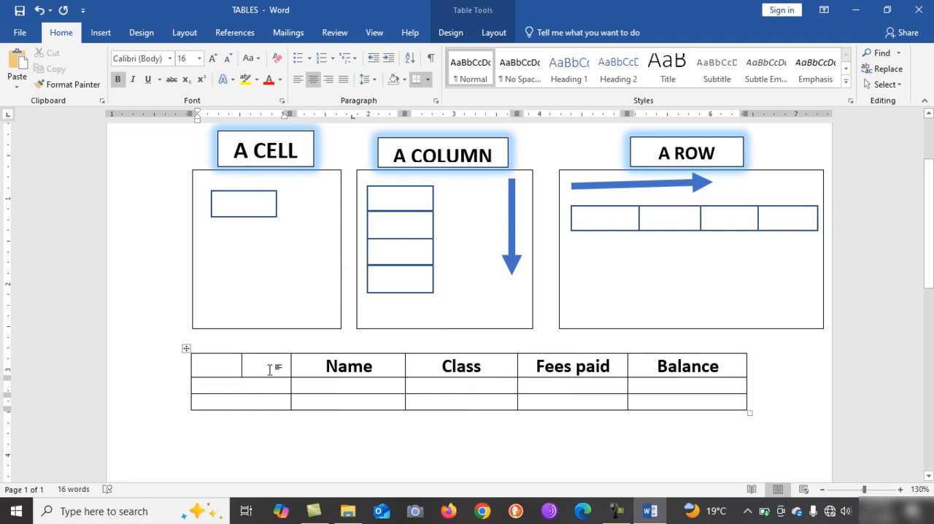
pyautogui.write('Nu')
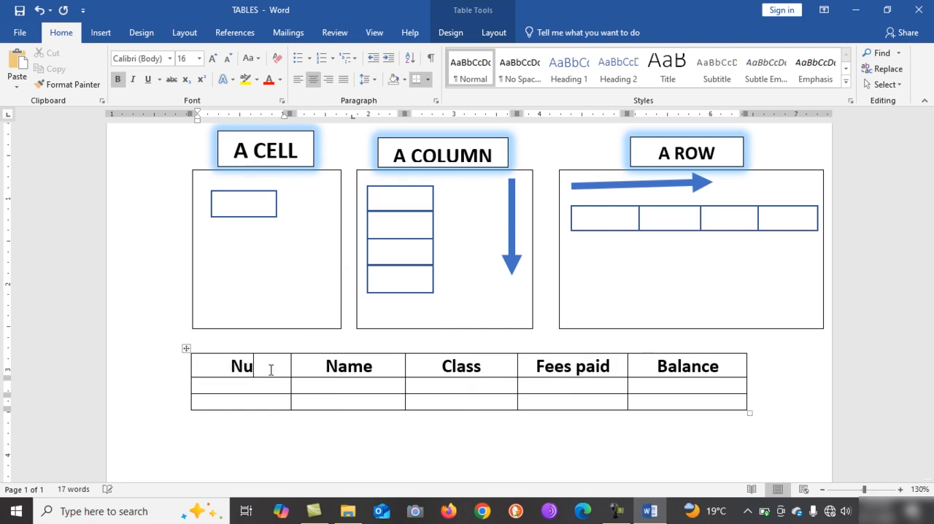
pyautogui.write('mber')
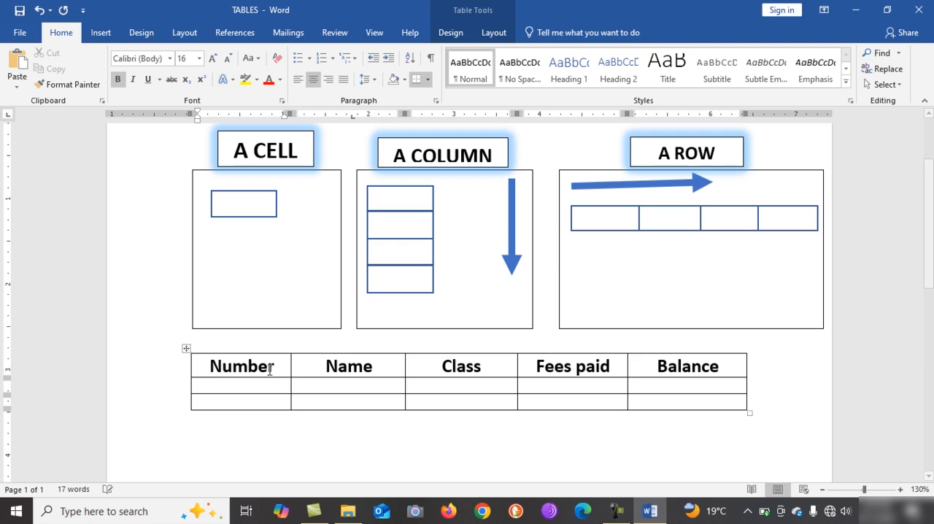
# Enter 1 and 2 in the Number column for the two rows below the headings
pyautogui.click(213, 386)
pyautogui.write('1')
pyautogui.click(217, 402)
pyautogui.write('2')
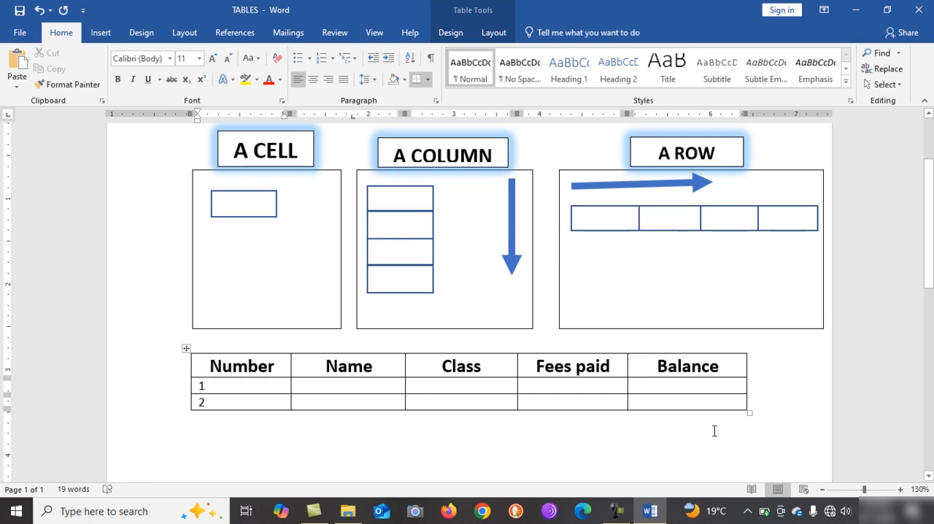
# Insert an empty row below the row numbered 2 at the end of the table
pyautogui.click(743, 403)
pyautogui.click(749, 405)
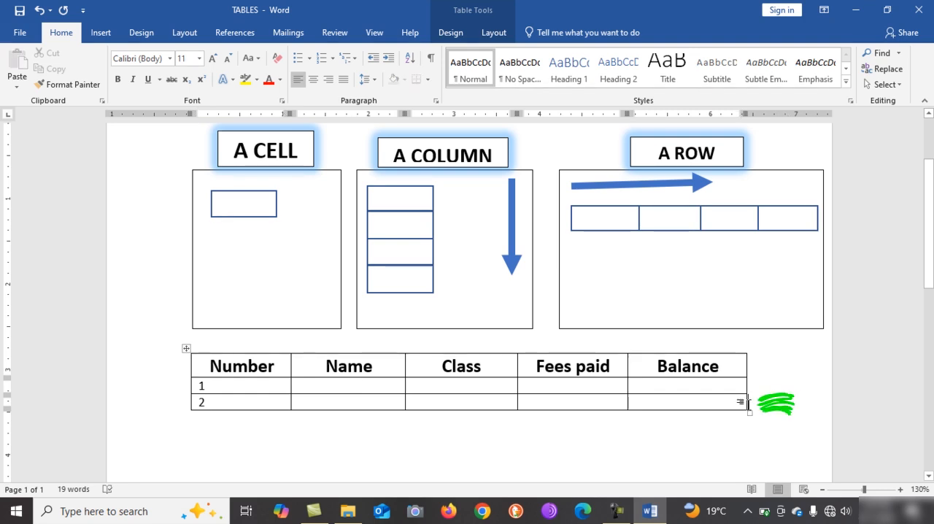
pyautogui.rightClick(749, 405)
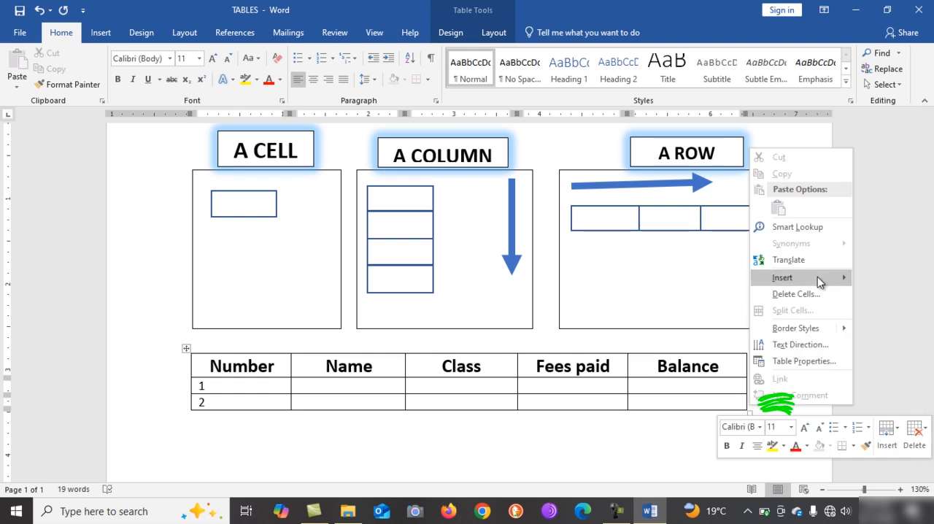
pyautogui.moveTo(818, 278)
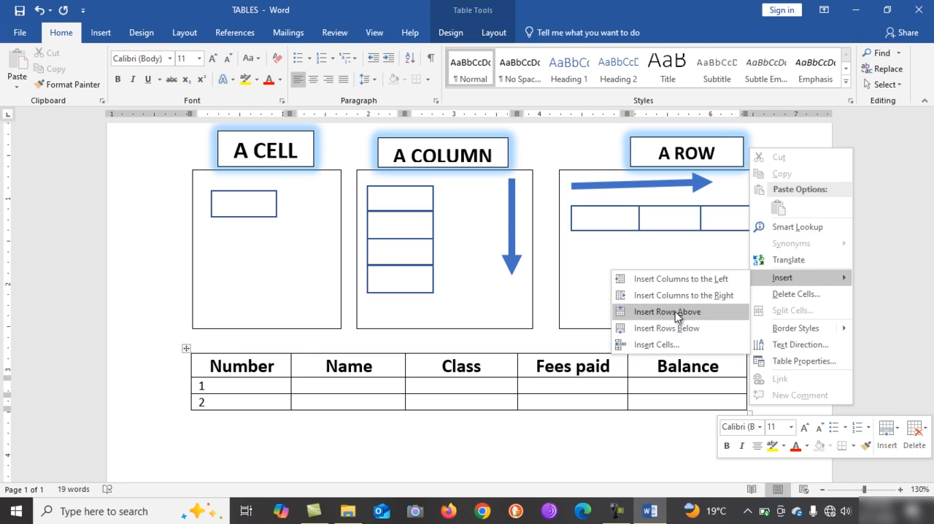
pyautogui.click(680, 333)
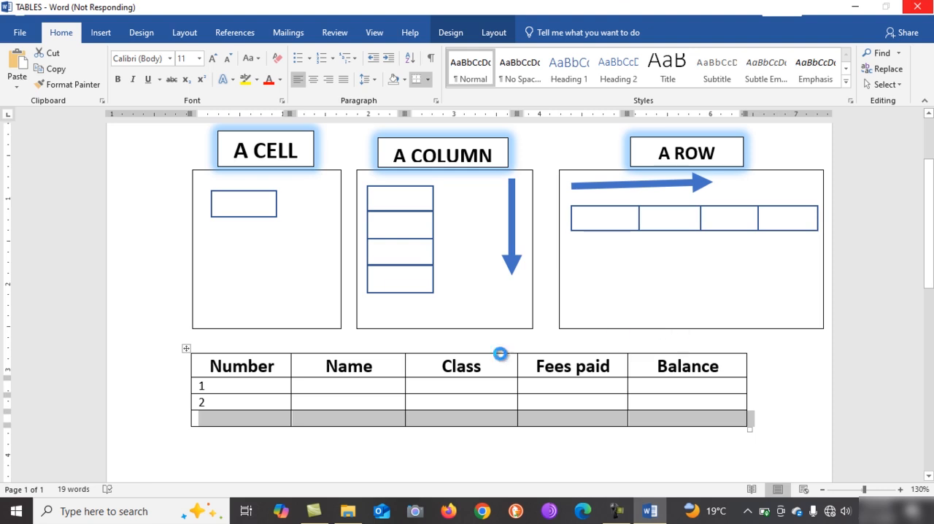
pyautogui.click(263, 431)
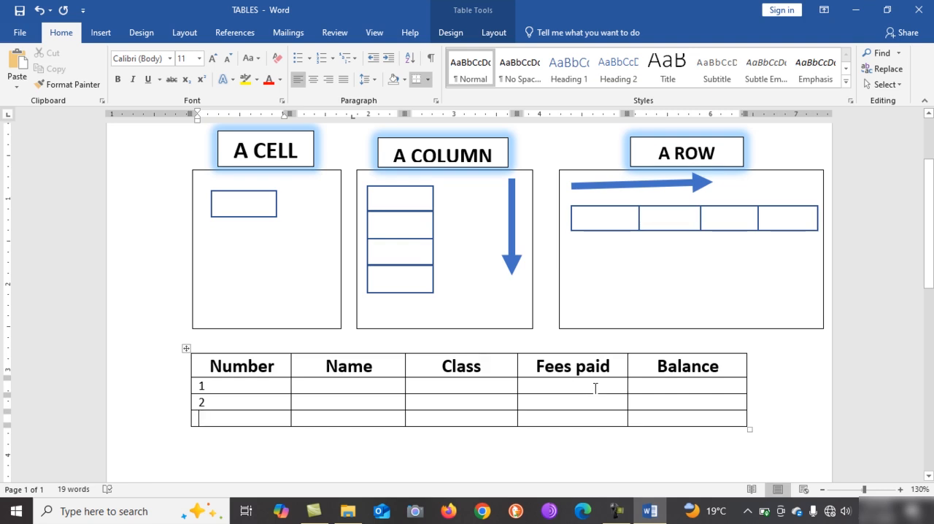
# Insert a row above the heading row and merge its cells into a single cell
pyautogui.click(750, 366)
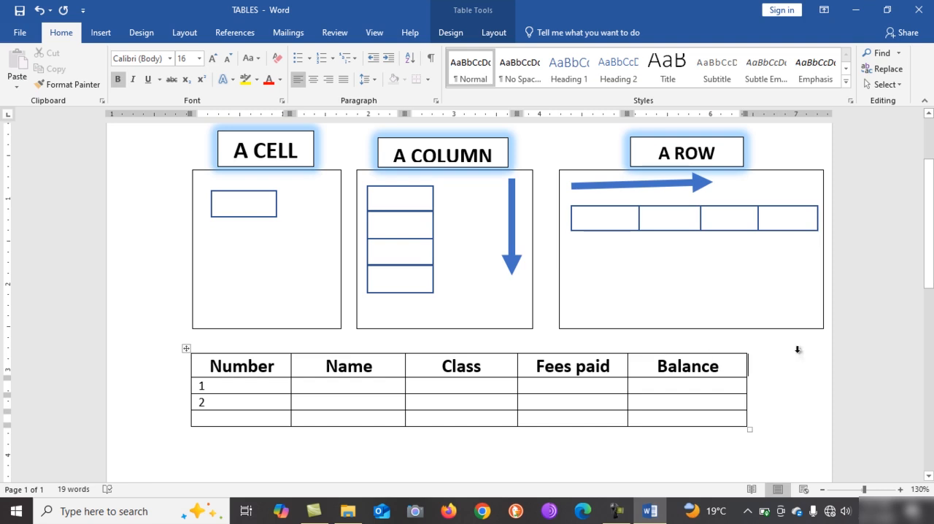
pyautogui.rightClick(749, 367)
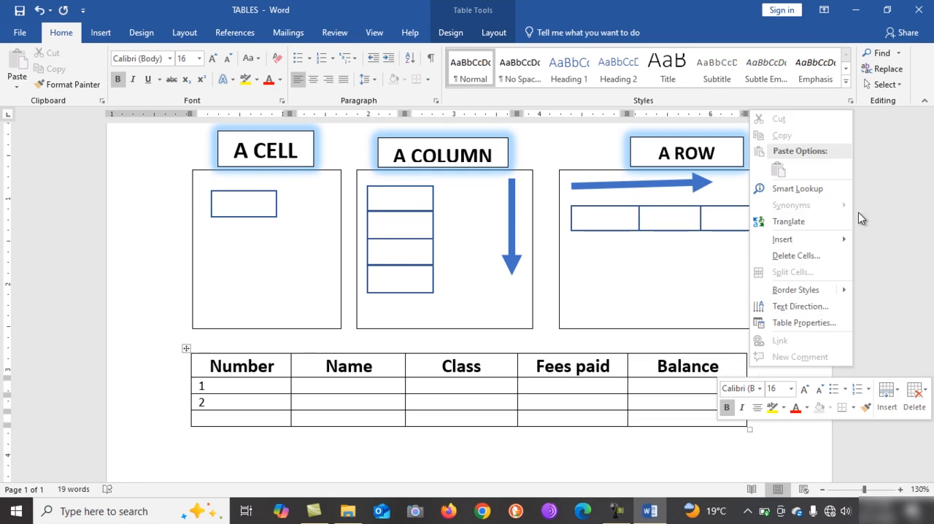
pyautogui.moveTo(798, 241)
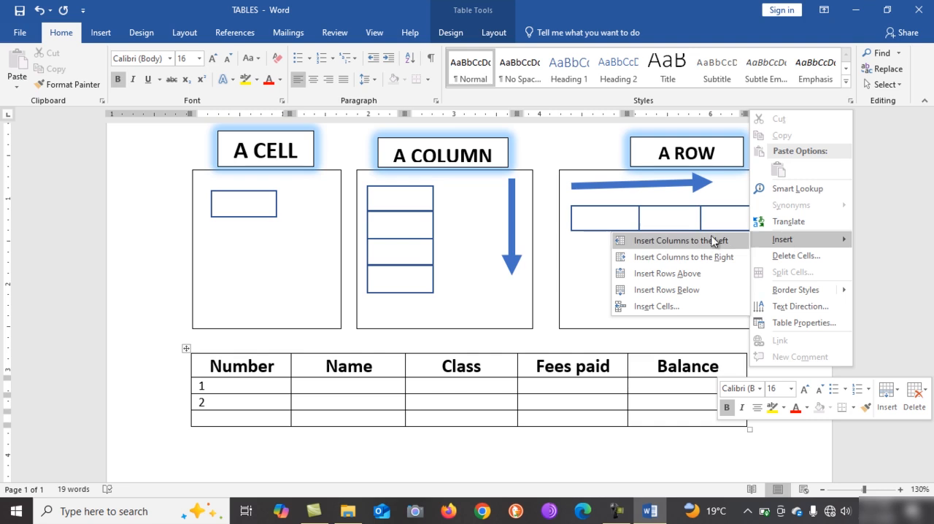
pyautogui.click(711, 276)
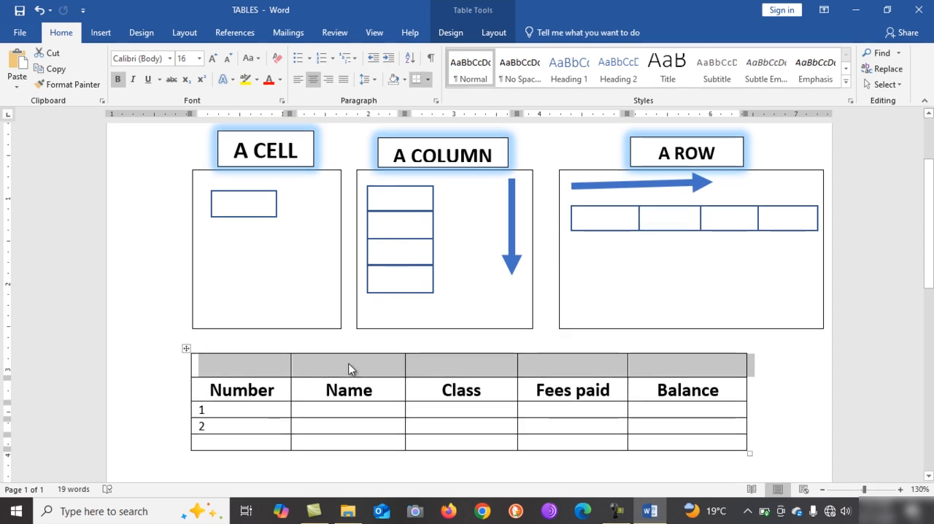
pyautogui.rightClick(726, 365)
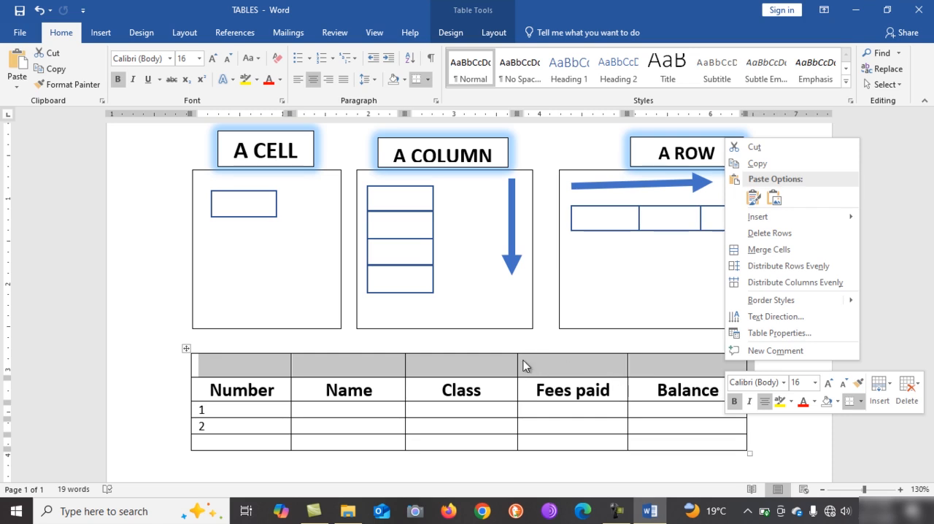
pyautogui.click(761, 251)
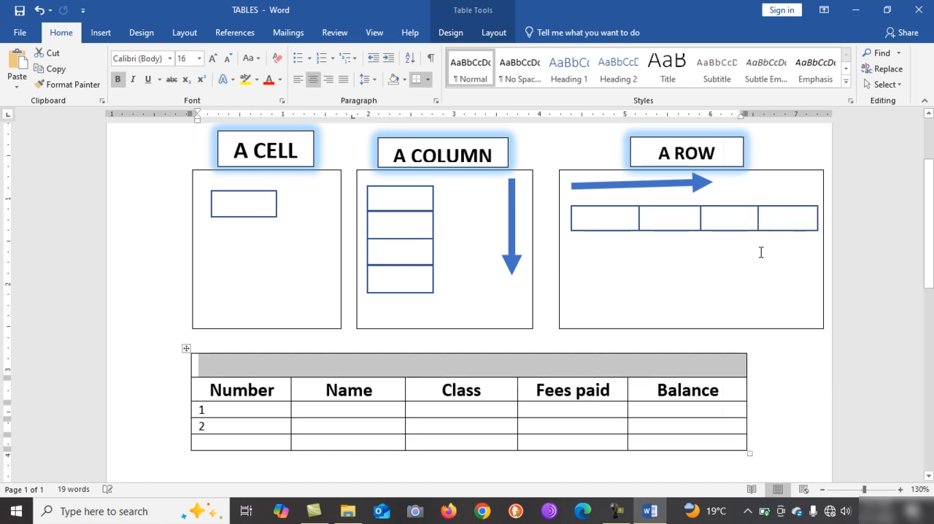
# Enter the title CLASS FEES STATUS in the merged cell above the column headings
pyautogui.click(542, 364)
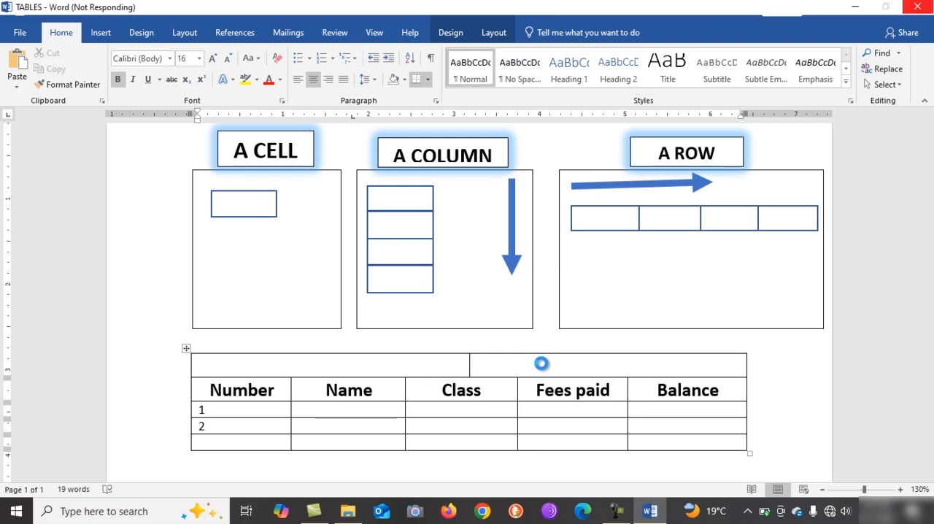
pyautogui.write('CLASS')
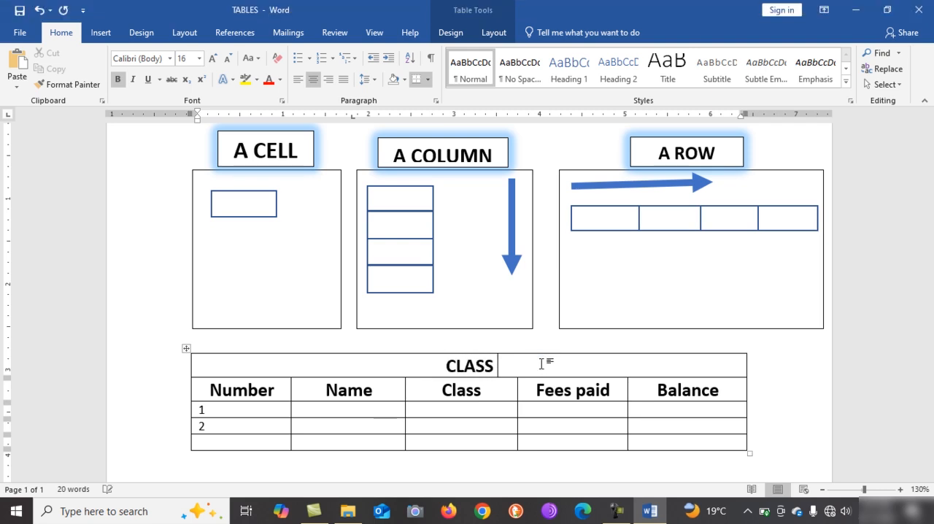
pyautogui.write(' FEES S')
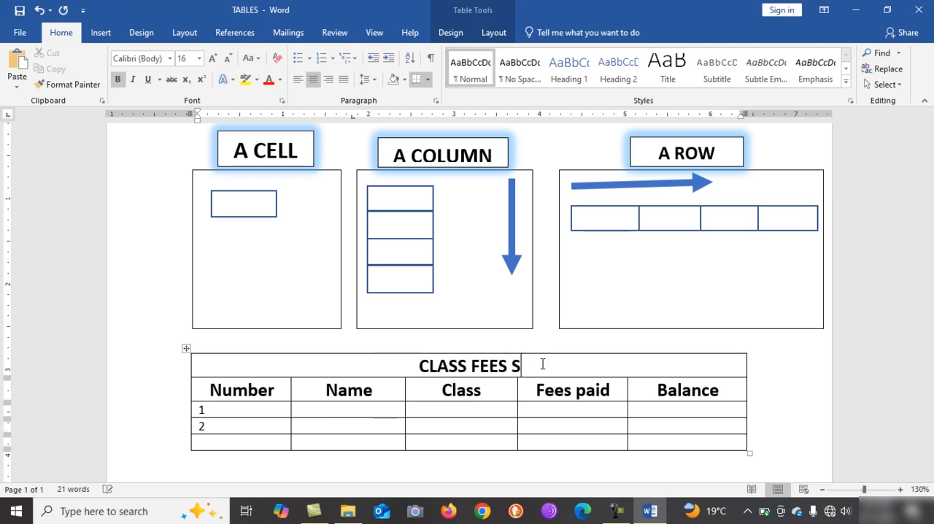
pyautogui.write('TATUS')
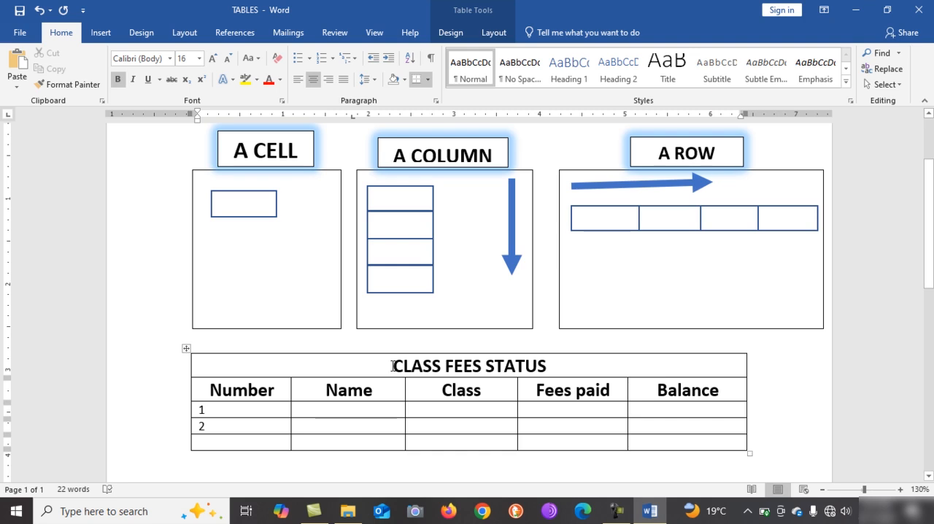
# Try inserting a row above the row numbered 2 and undo the insertion
pyautogui.click(754, 424)
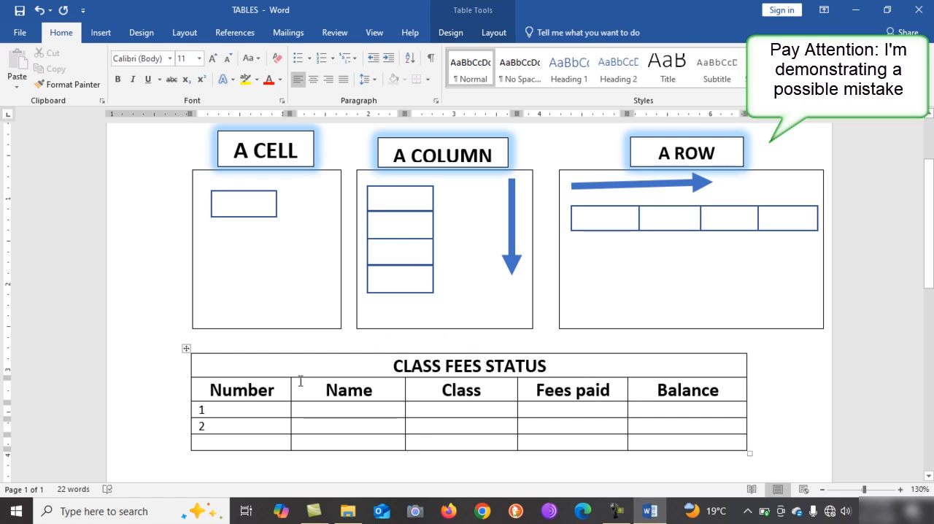
pyautogui.rightClick(749, 427)
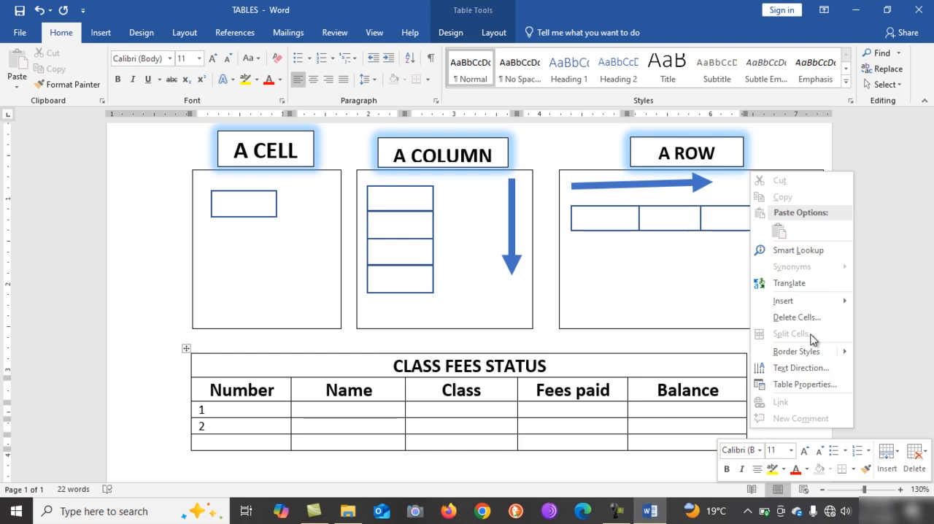
pyautogui.moveTo(841, 302)
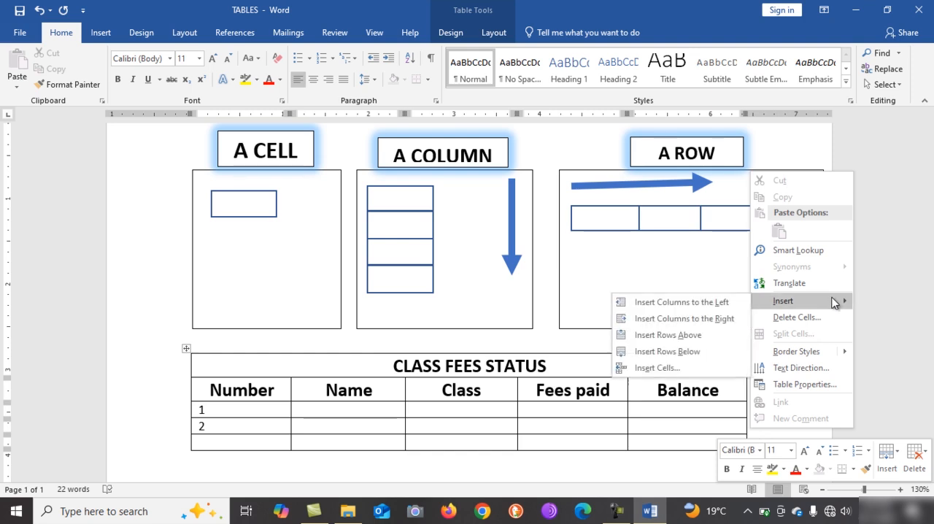
pyautogui.click(696, 334)
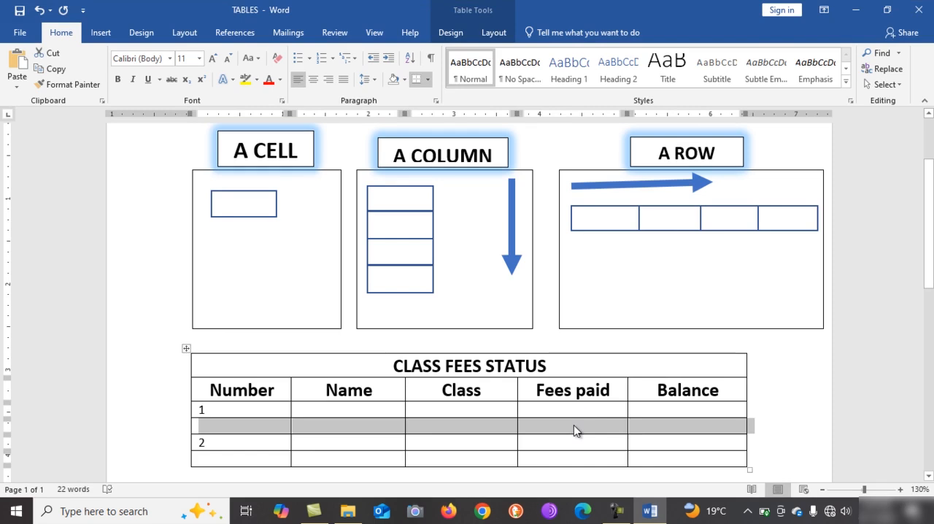
pyautogui.hotkey('ctrl', 'z')
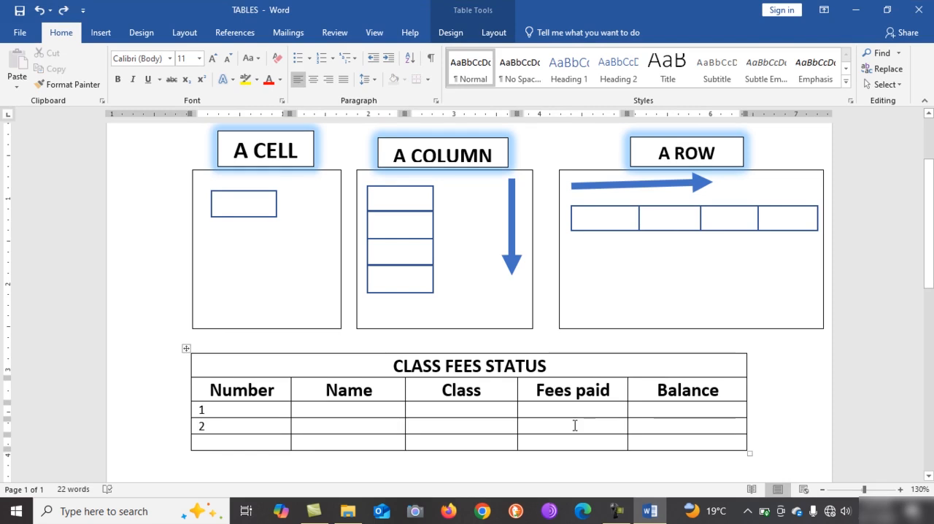